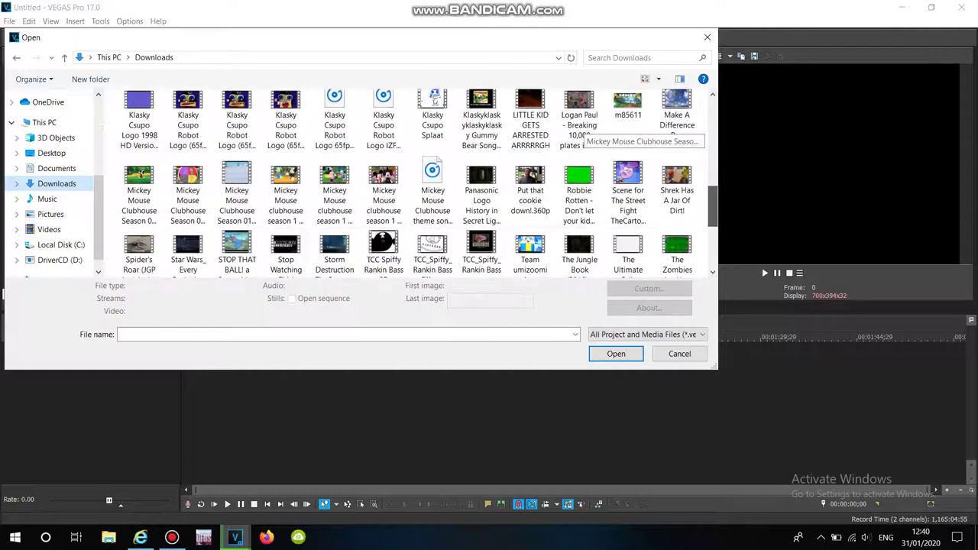
# - Import the TCC_Spiffy_Rankin Bass video from the Downloads folder onto the timeline
pyautogui.scroll(-1, 596, 137)
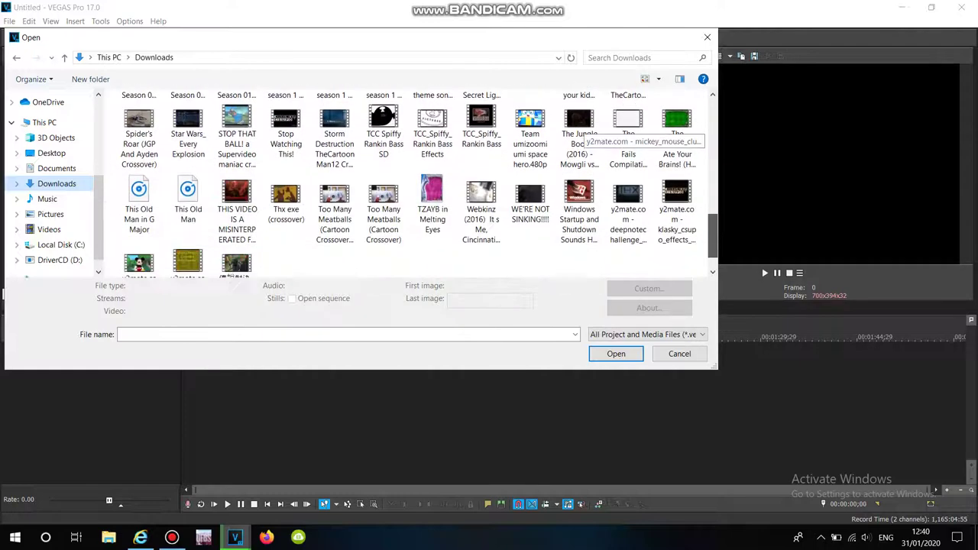
pyautogui.scroll(5, 596, 138)
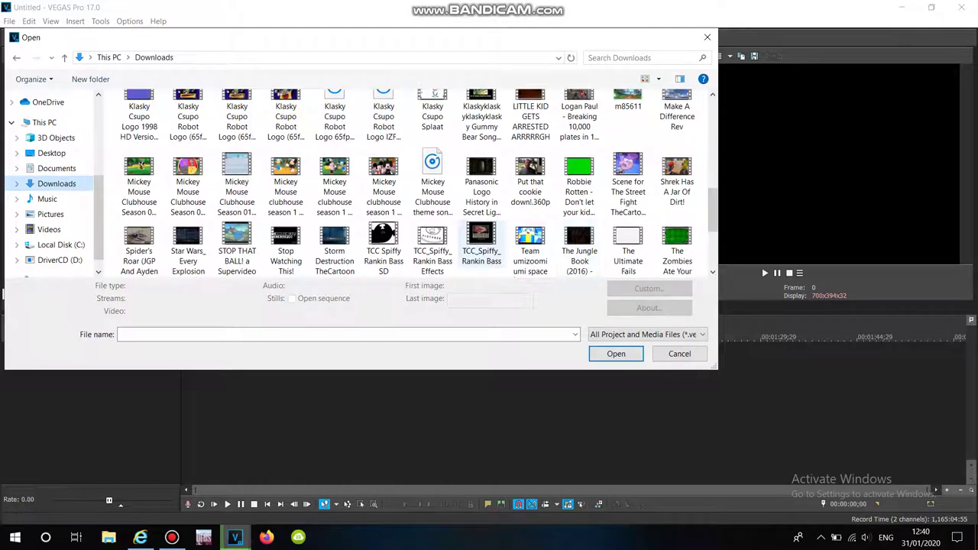
pyautogui.press('Escape')
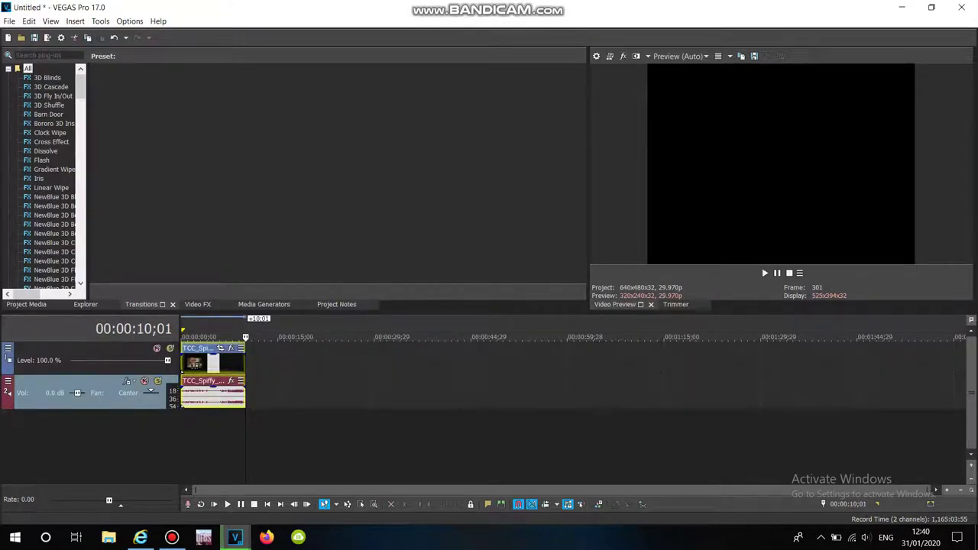
# - Place the playhead at 00:00:05;06 and apply the TV Simulator effect with the Siu preset to the video clip
pyautogui.click(214, 337)
pyautogui.click(201, 304)
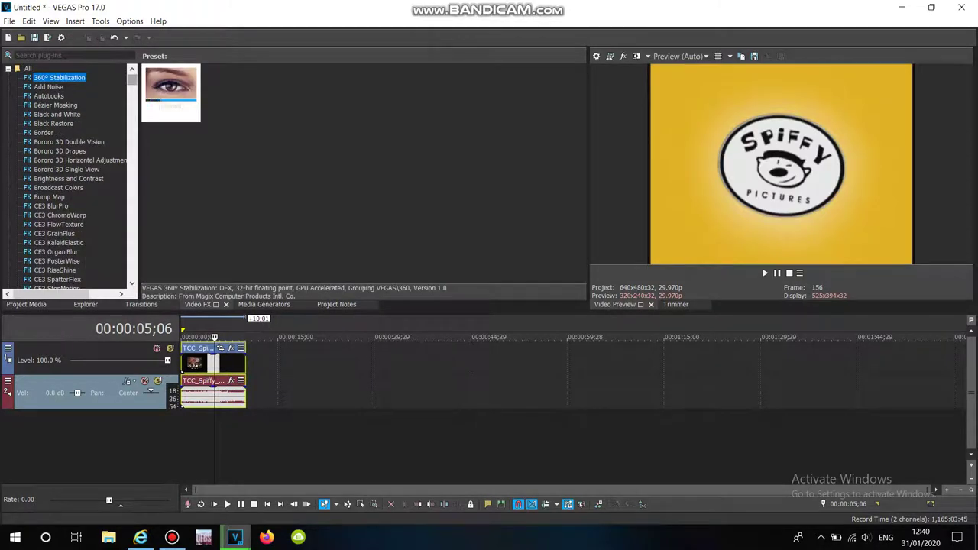
pyautogui.scroll(-20, 69, 176)
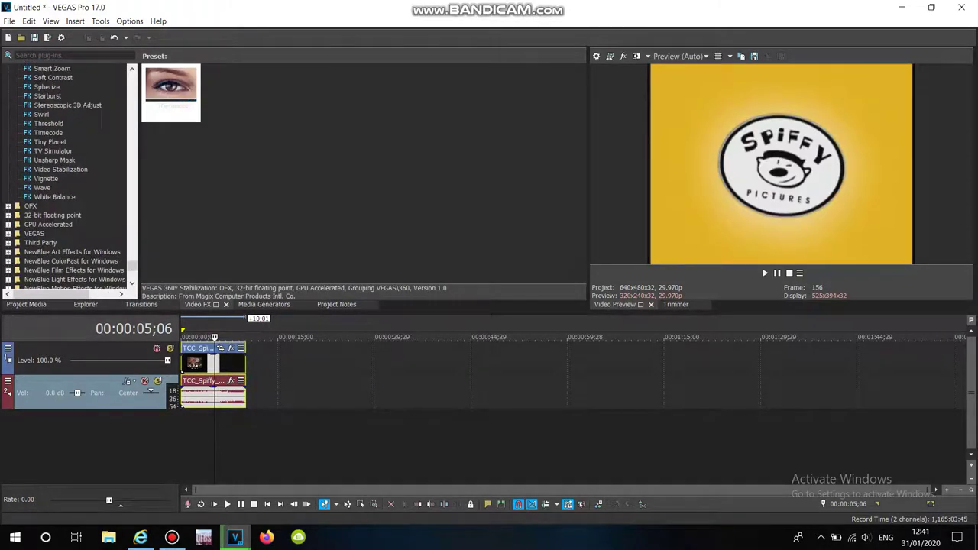
pyautogui.click(53, 150)
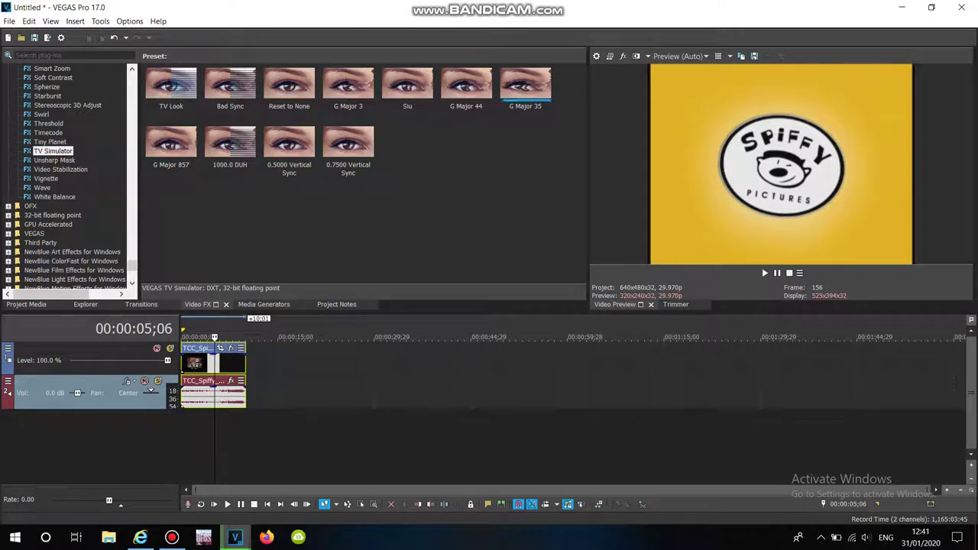
pyautogui.click(407, 86)
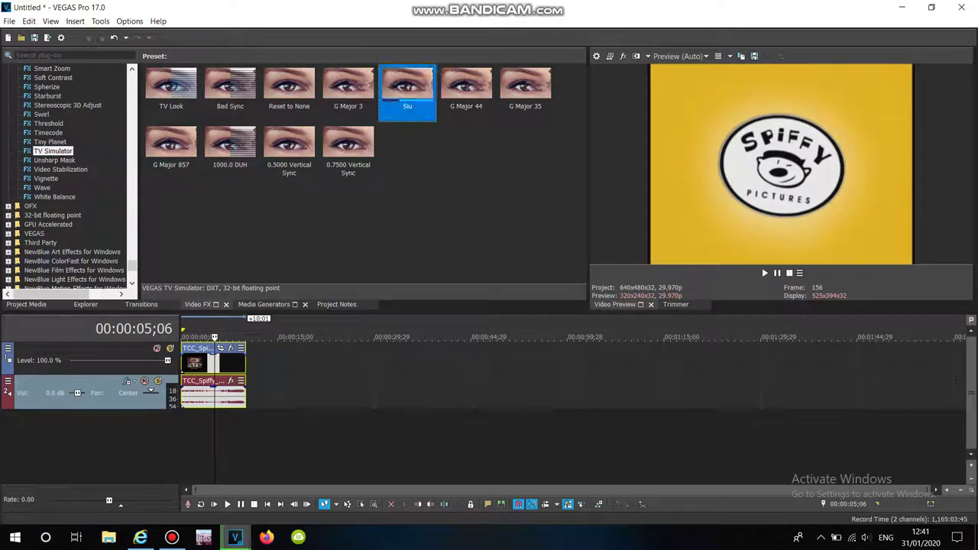
pyautogui.moveTo(407, 92); pyautogui.dragTo(206, 363)
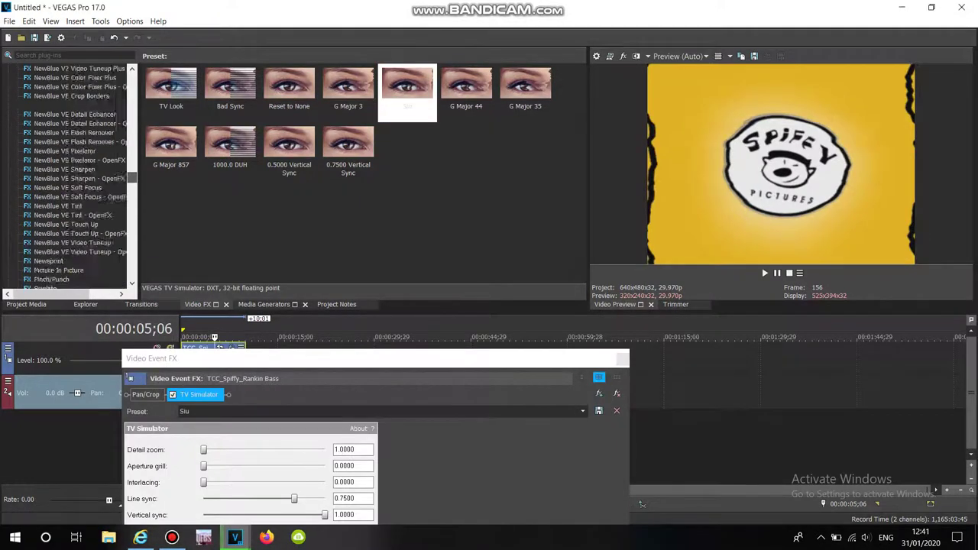
# - Add the Gradient Map effect with the G Major 54 preset to the clip, ahead of TV Simulator in the effect chain
pyautogui.scroll(10, 73, 176)
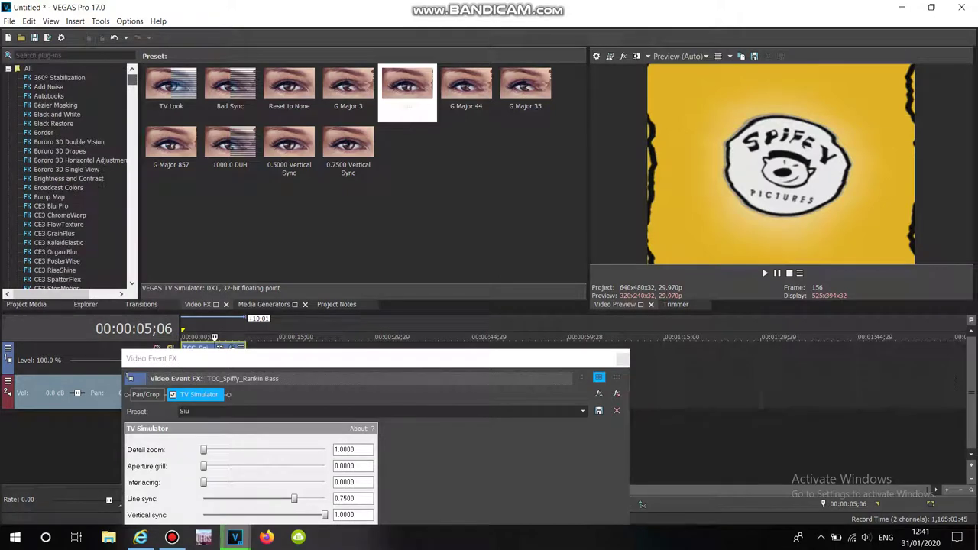
pyautogui.scroll(-3, 73, 176)
pyautogui.click(53, 159)
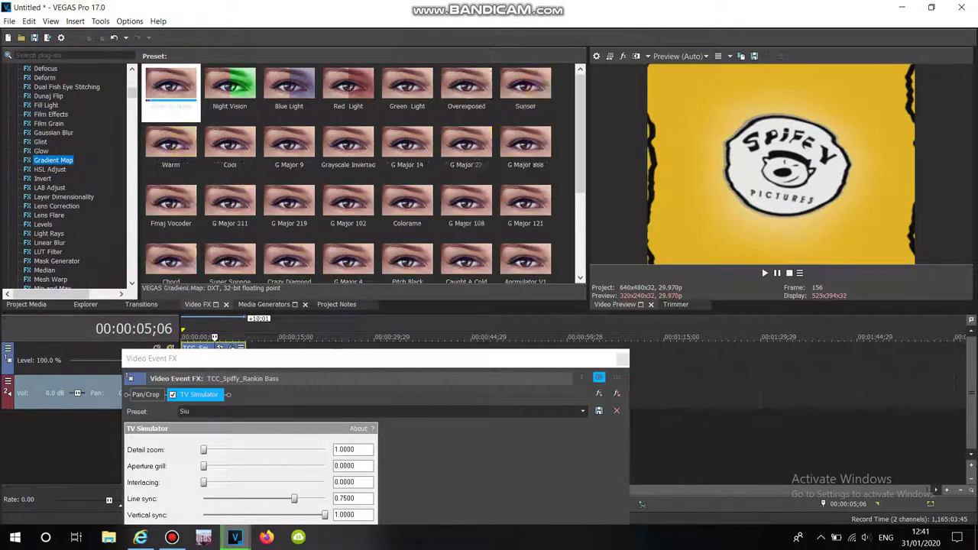
pyautogui.scroll(-2, 580, 133)
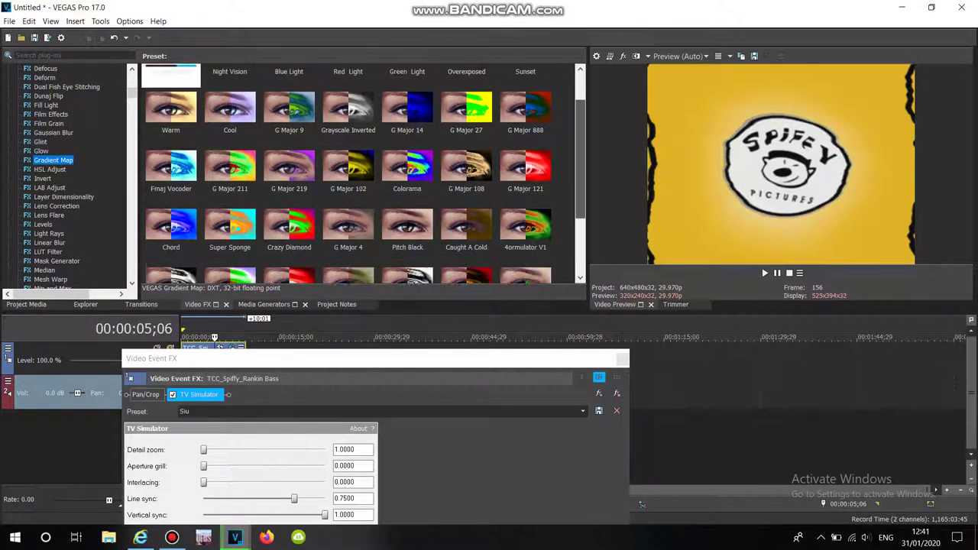
pyautogui.scroll(-1, 289, 201)
pyautogui.moveTo(289, 200); pyautogui.dragTo(367, 382)
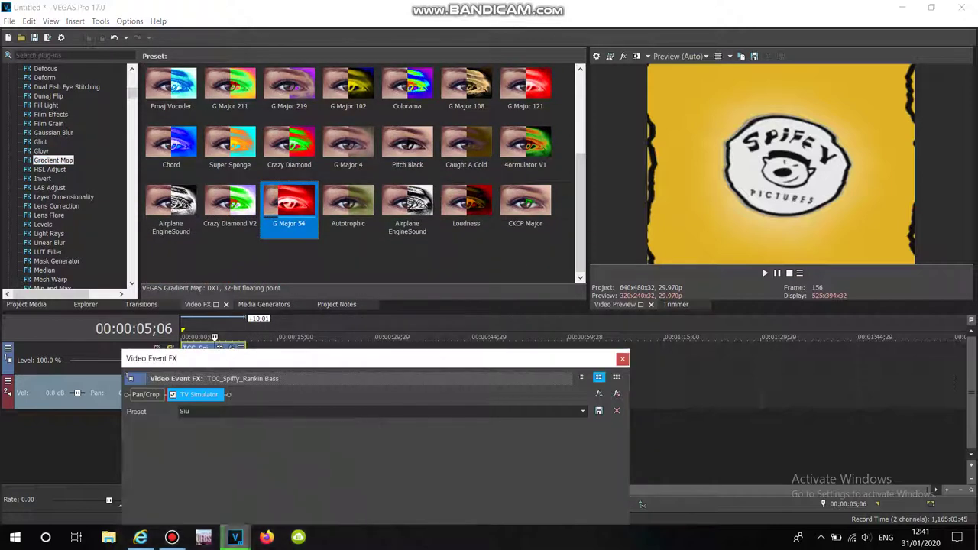
pyautogui.click(237, 453)
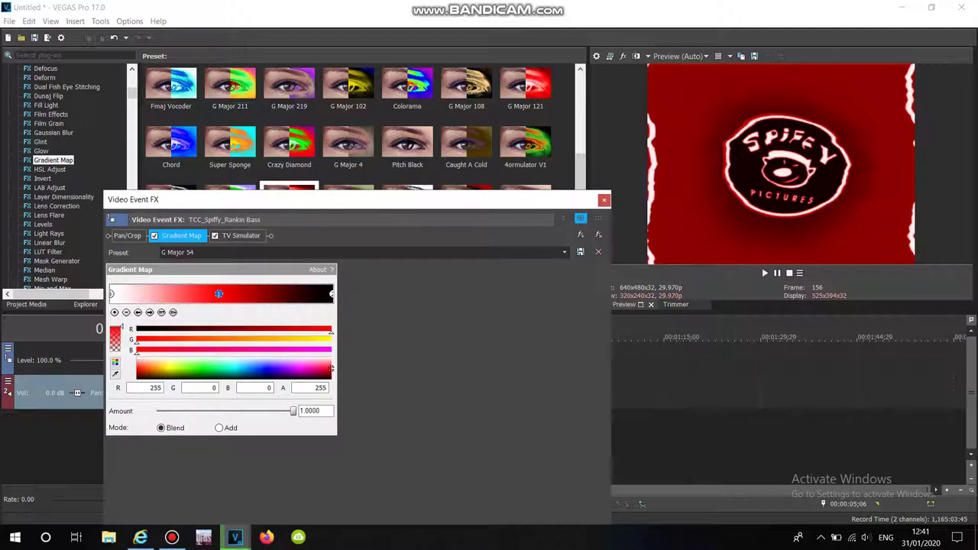
# - Change the gradient's middle colour to R 255, G 210, B 0, name the preset Videoup V6, and close the effect settings
pyautogui.click(168, 369)
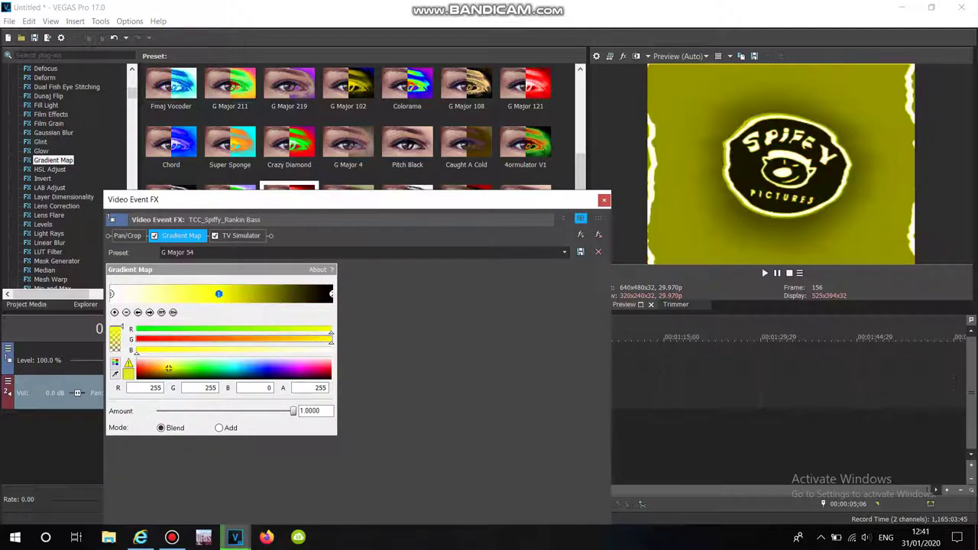
pyautogui.moveTo(168, 369); pyautogui.dragTo(162, 369)
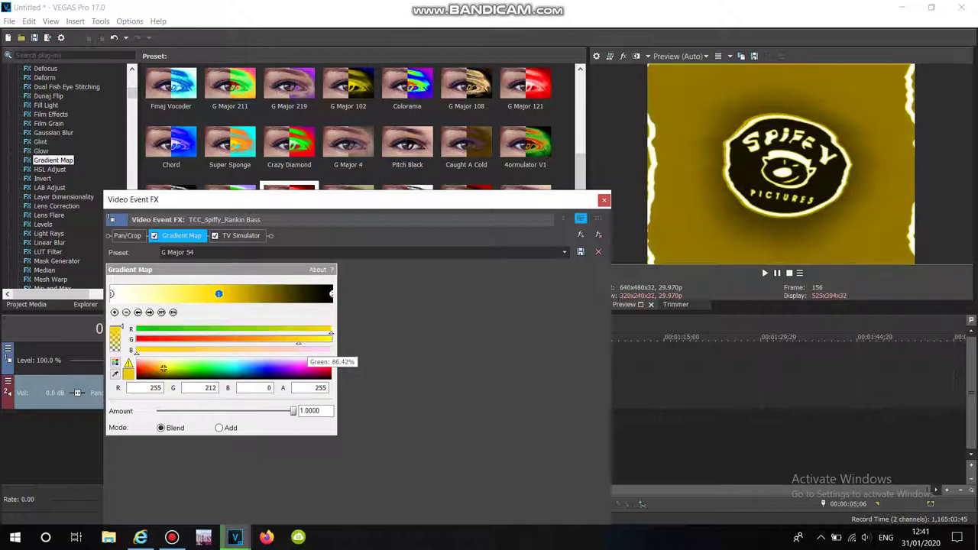
pyautogui.moveTo(164, 369); pyautogui.dragTo(162, 369)
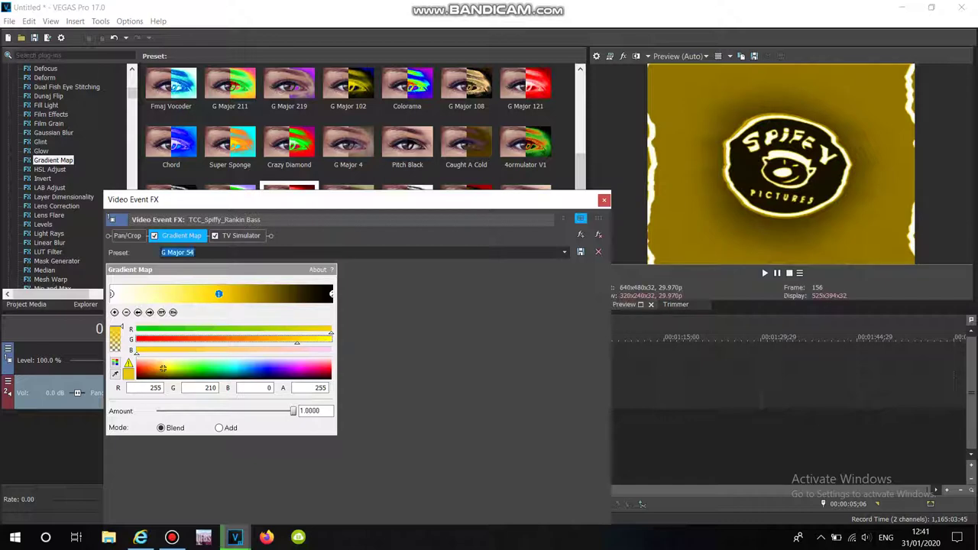
pyautogui.write('Videoup V6')
pyautogui.click(604, 199)
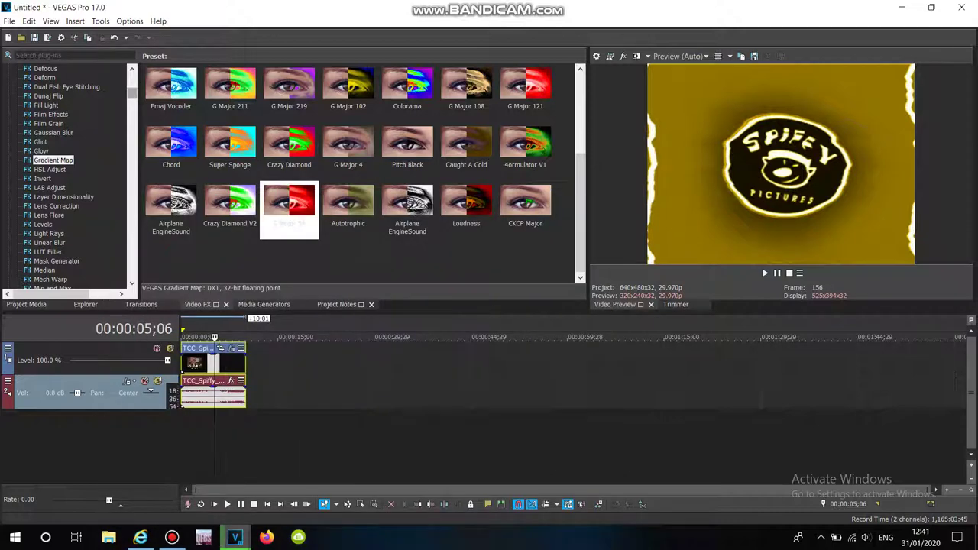
# - Apply the NewBlue ME Wiggle effect with the Fun House preset to the clip, continuing with the trial and dismissing the promotion
pyautogui.scroll(-15, 72, 176)
pyautogui.scroll(-15, 72, 176)
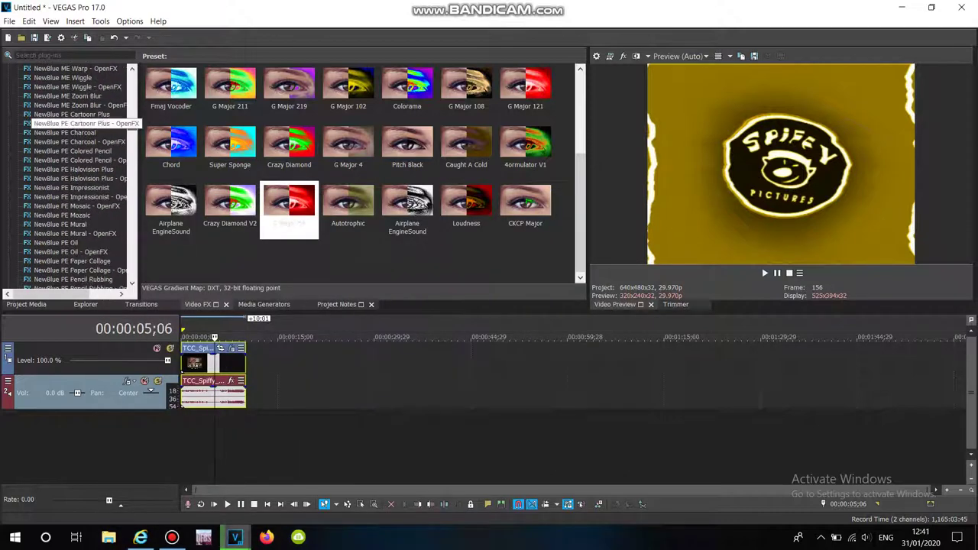
pyautogui.click(63, 132)
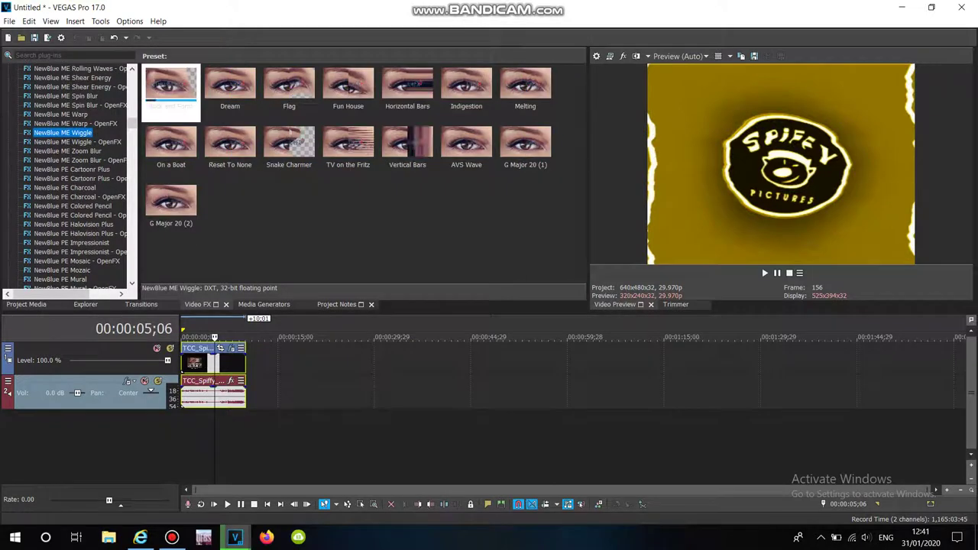
pyautogui.doubleClick(347, 85)
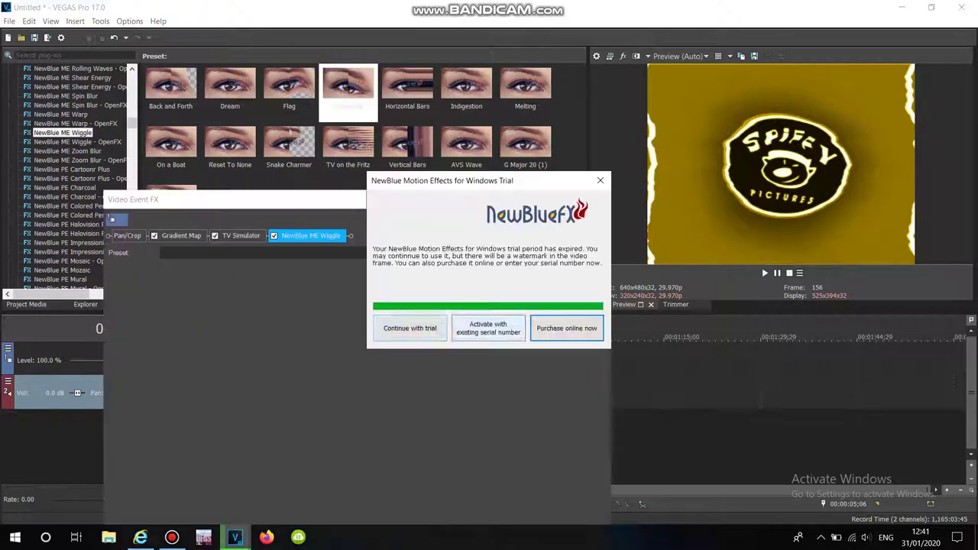
pyautogui.press('Return')
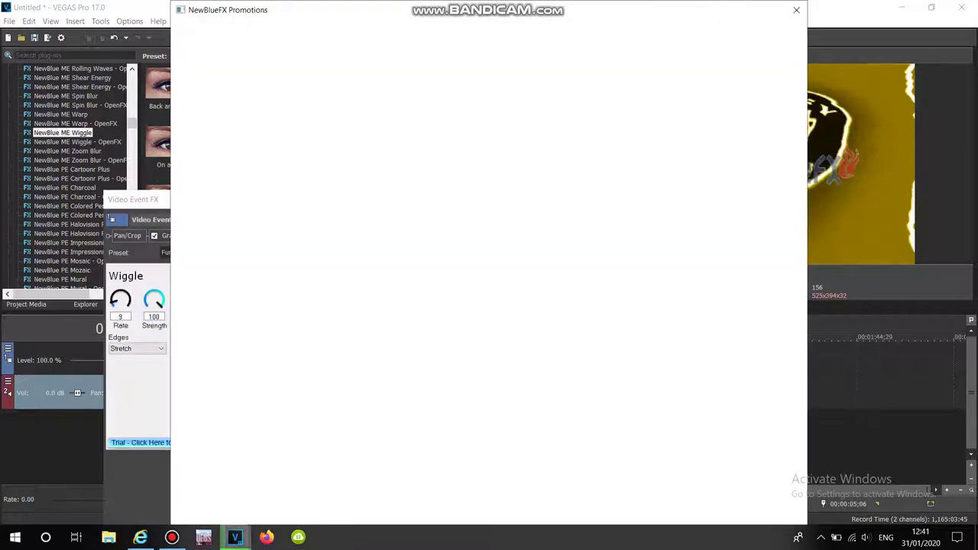
pyautogui.click(797, 8)
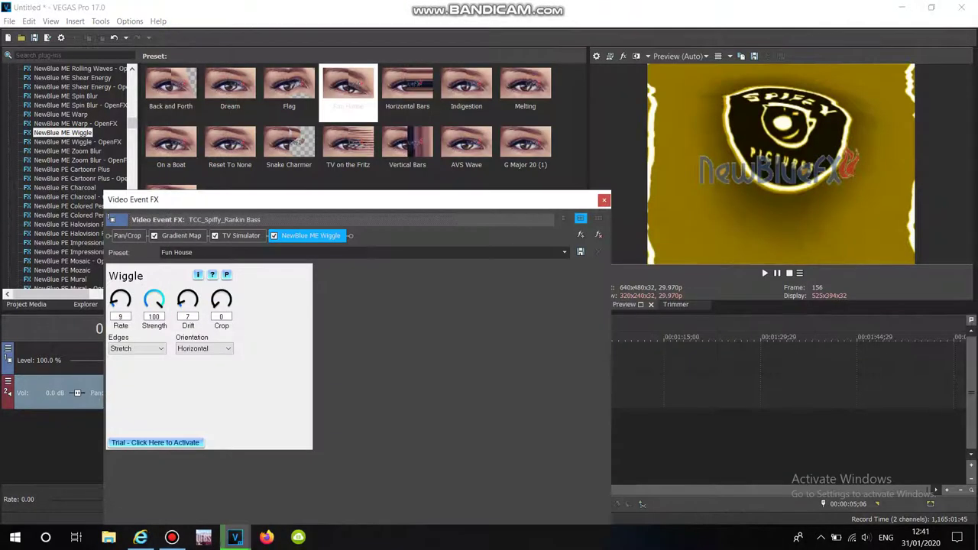
# - Set the Wiggle effect's rate to 10 and its drift to 8, and close the effect settings
pyautogui.doubleClick(120, 317)
pyautogui.write('1')
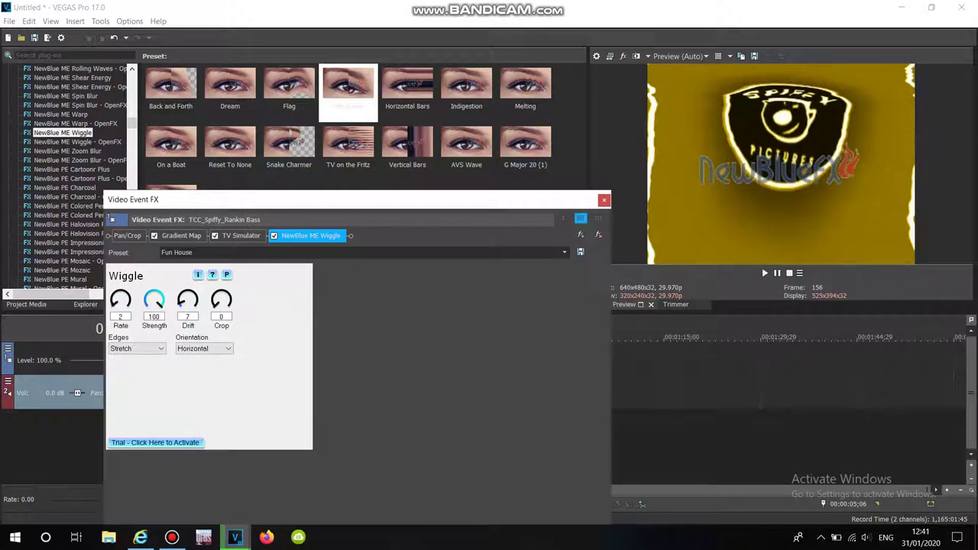
pyautogui.write('6')
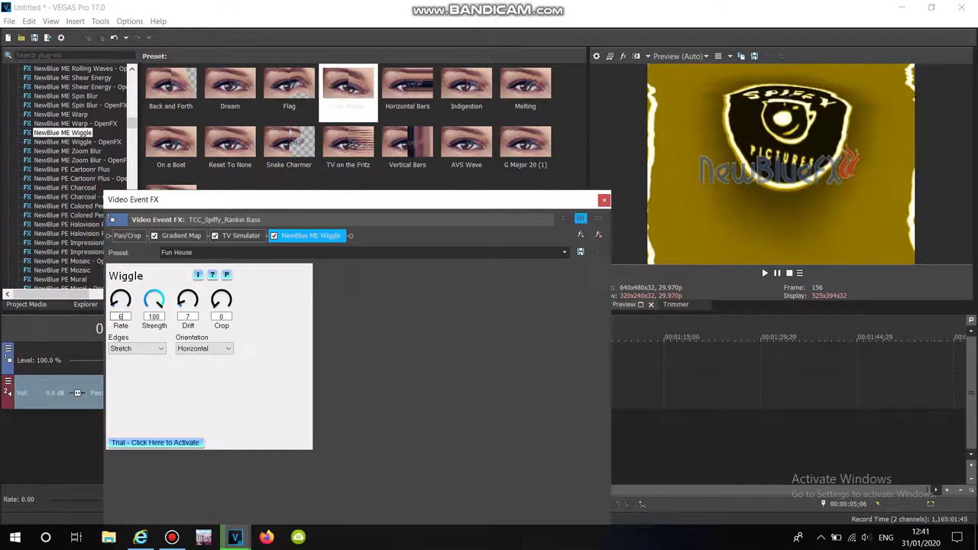
pyautogui.doubleClick(120, 317)
pyautogui.write('20')
pyautogui.press('Tab')
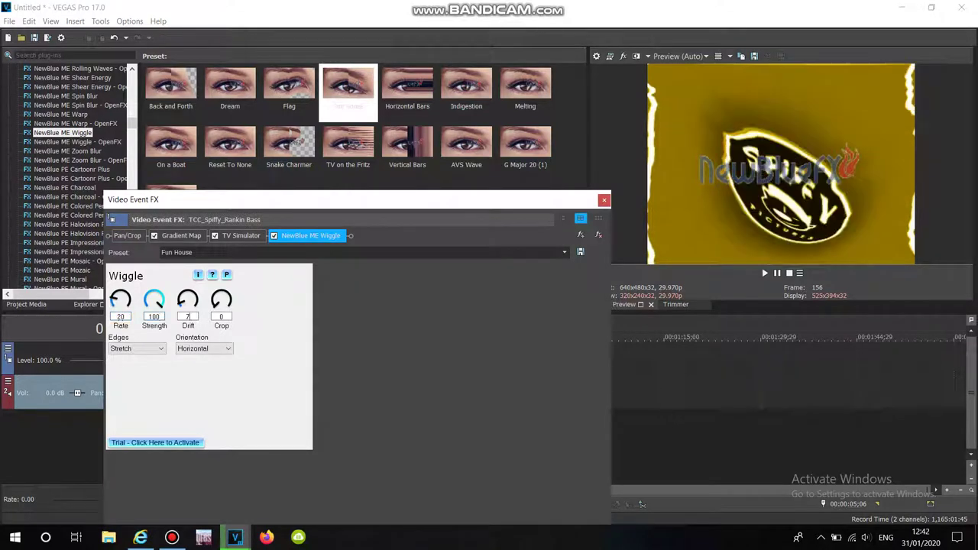
pyautogui.press('Tab')
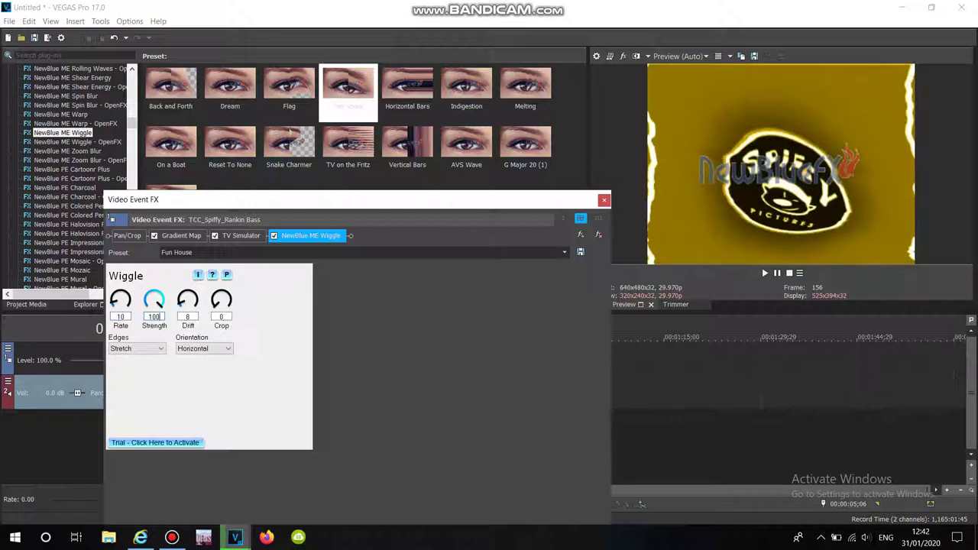
pyautogui.press('Tab')
pyautogui.write('Ru')
pyautogui.press('Escape')
# - Apply the Mirror effect with the Reflect Left preset to the video clip
pyautogui.scroll(10, 72, 175)
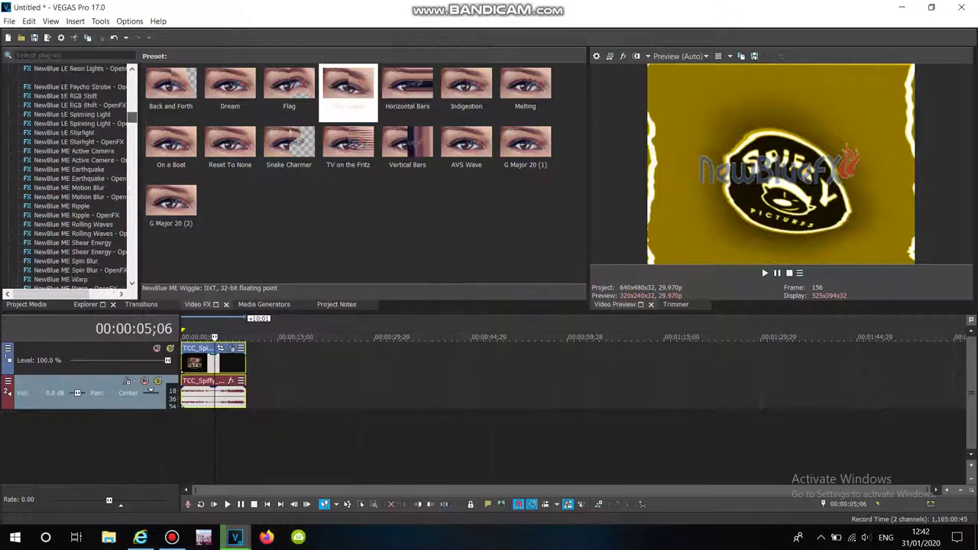
pyautogui.scroll(-10, 72, 176)
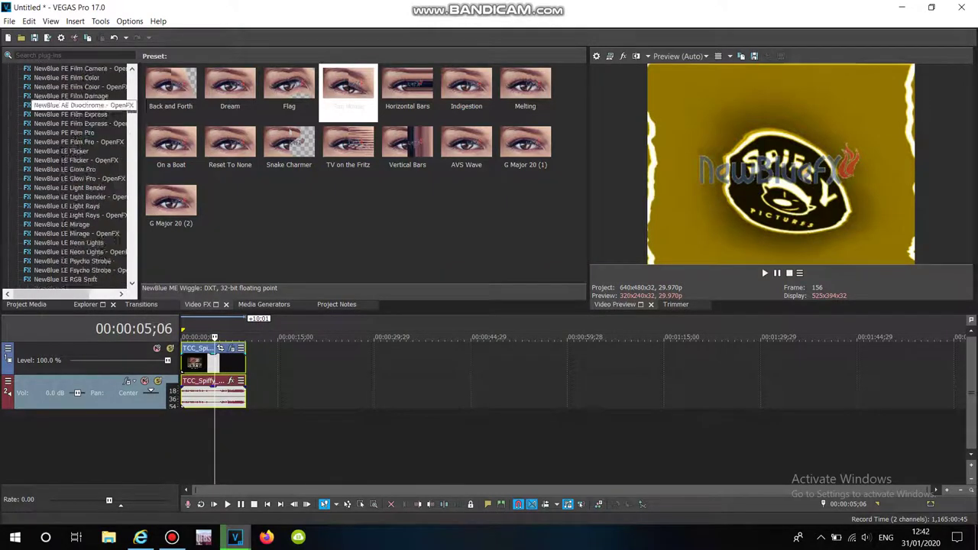
pyautogui.scroll(5, 72, 176)
pyautogui.scroll(1, 73, 175)
pyautogui.click(42, 196)
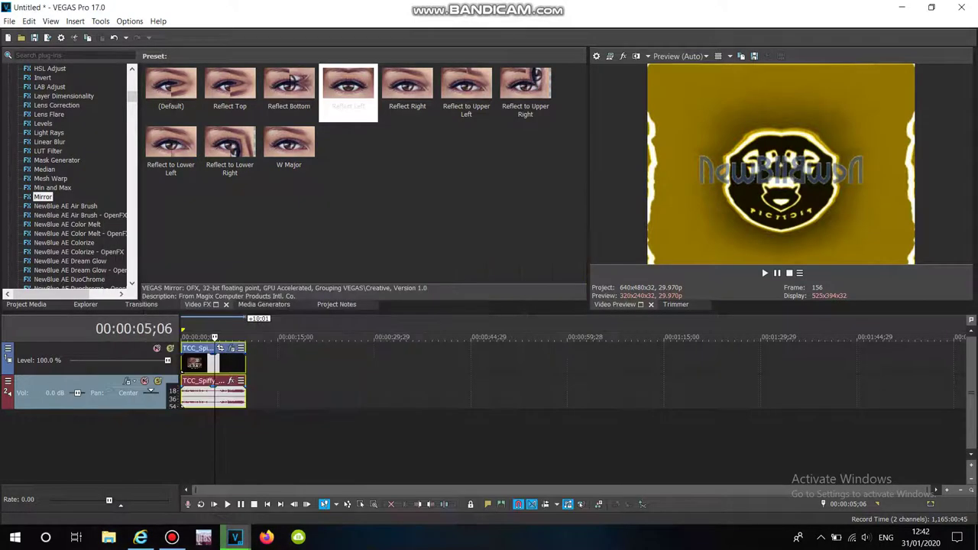
# - Add the IL Vocodex (demo) plug-in to the clip's audio event and load its Group preset
pyautogui.click(230, 381)
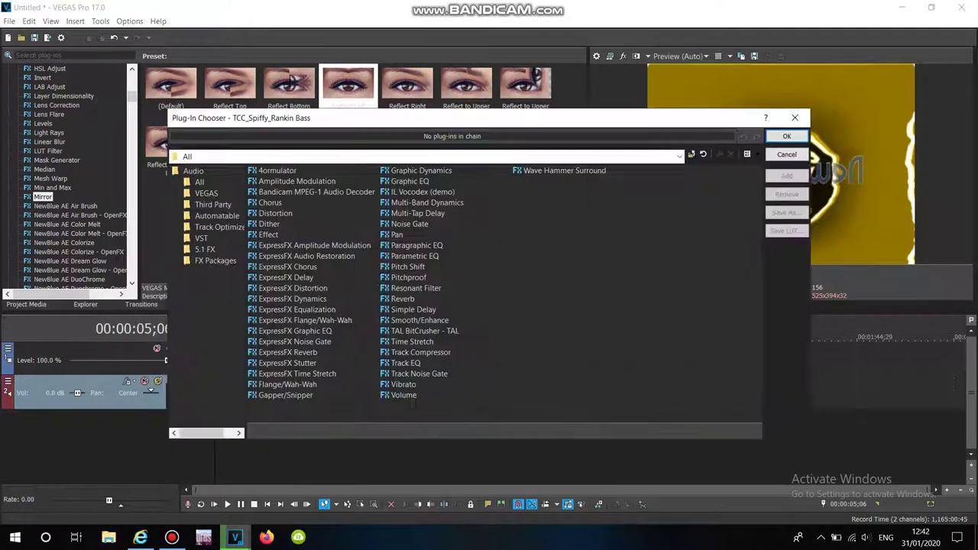
pyautogui.click(422, 192)
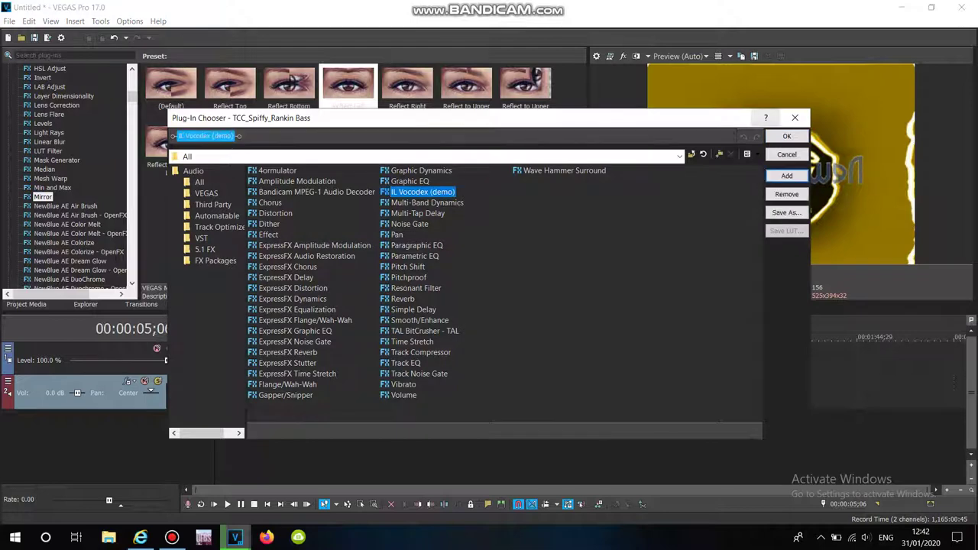
pyautogui.click(786, 136)
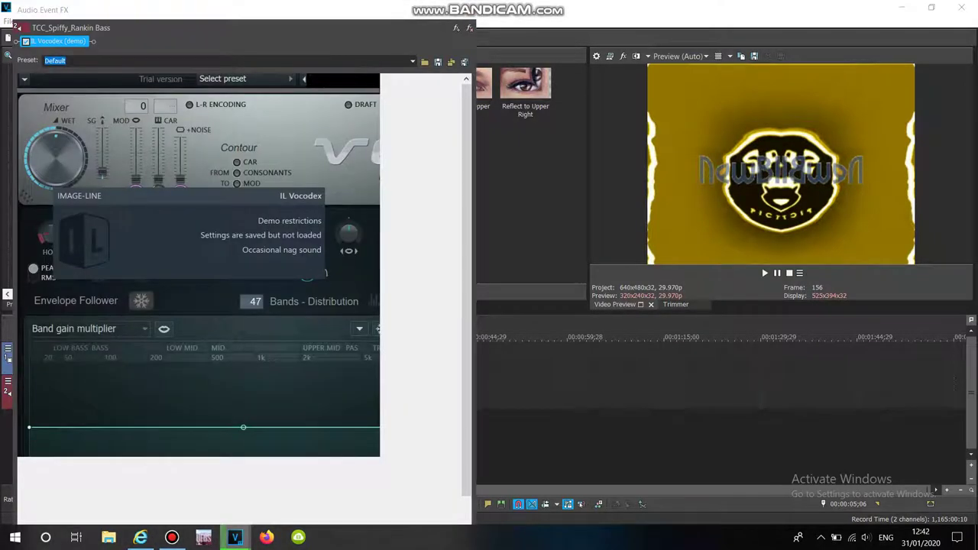
pyautogui.click(229, 78)
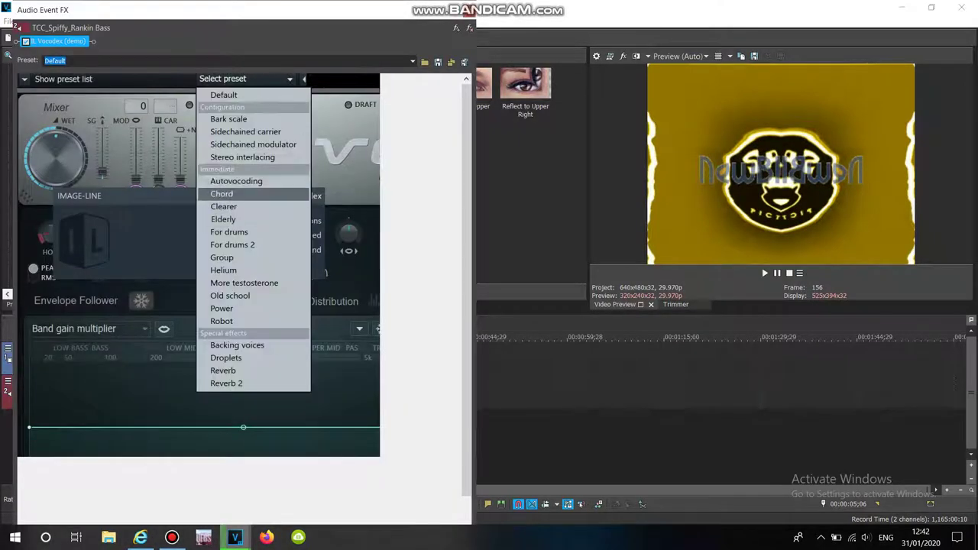
pyautogui.click(221, 257)
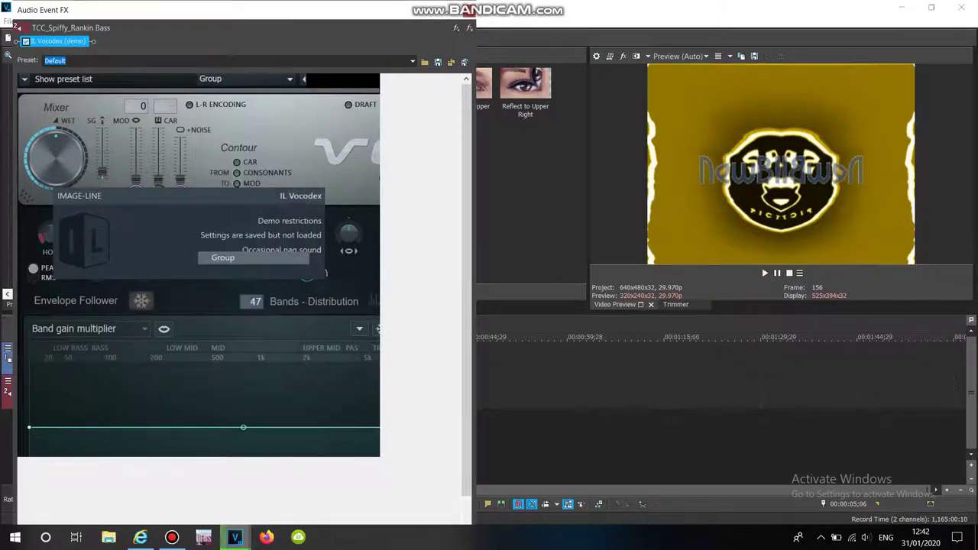
pyautogui.scroll(-1, 237, 305)
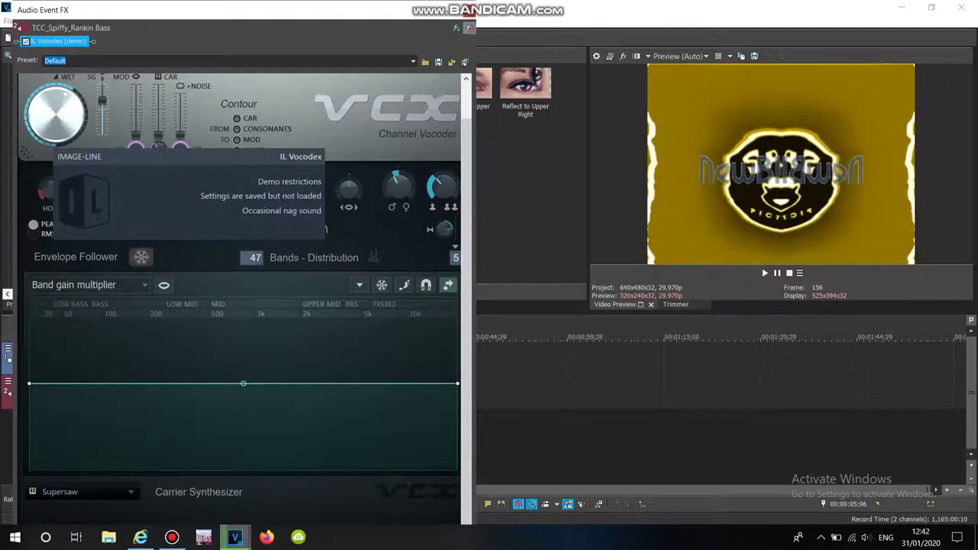
# - Close the audio effect window and add the IL Vocodex (demo) plug-in to the clip's audio event again
pyautogui.click(464, 9)
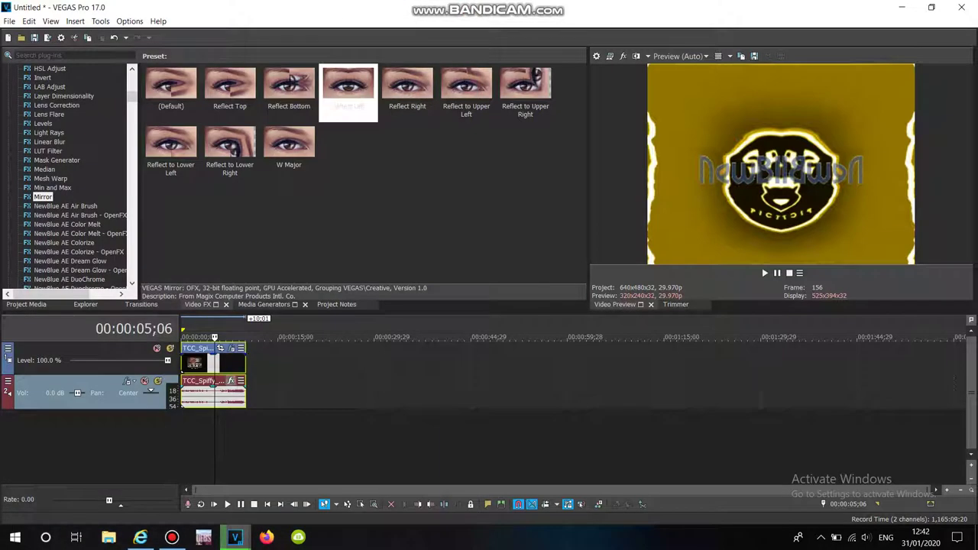
pyautogui.click(230, 381)
pyautogui.click(422, 192)
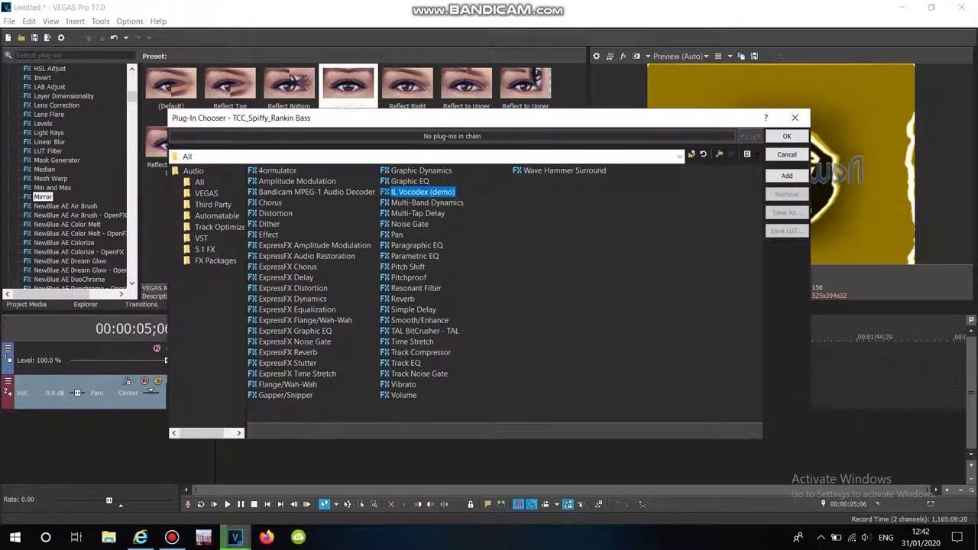
pyautogui.click(786, 176)
pyautogui.click(786, 136)
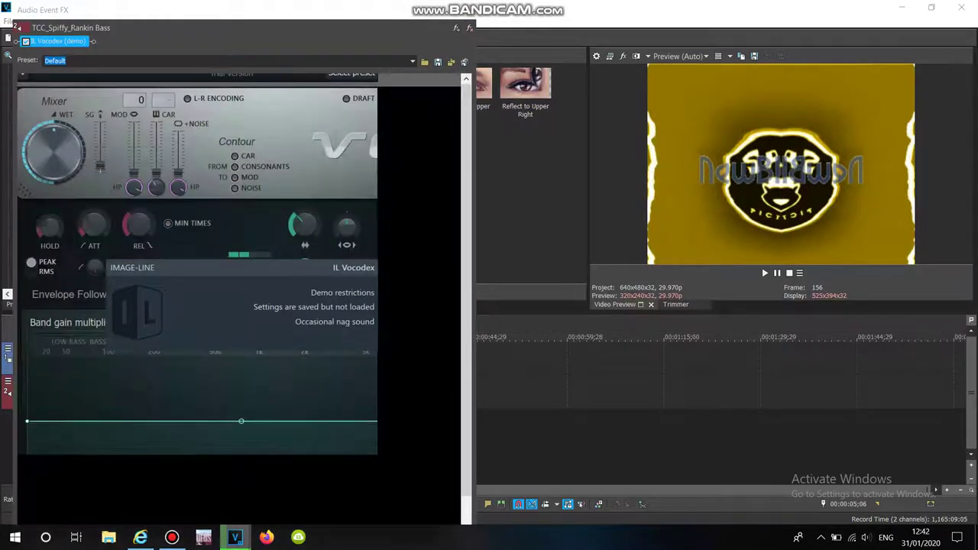
# - Load the Old school preset in Vocodex and look over its carrier synthesizer settings
pyautogui.click(352, 73)
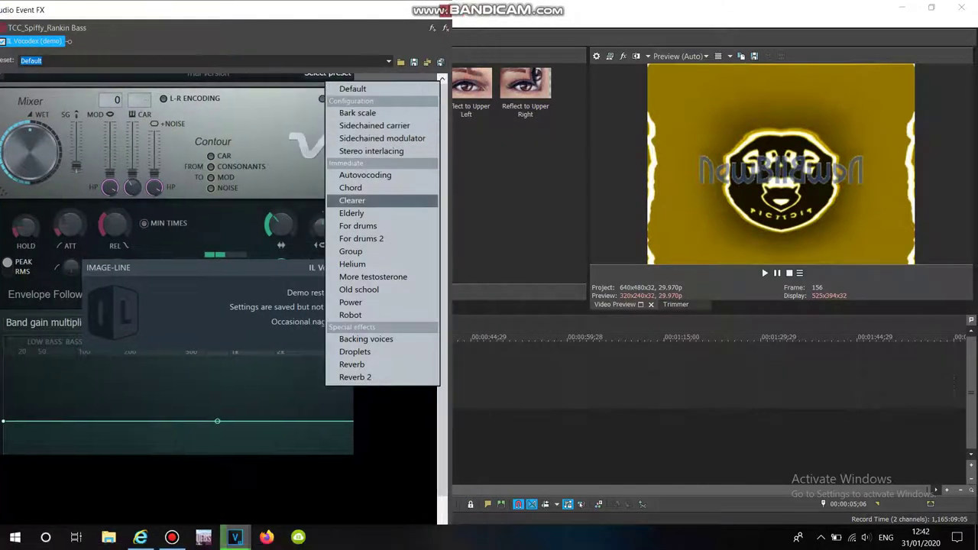
pyautogui.click(358, 288)
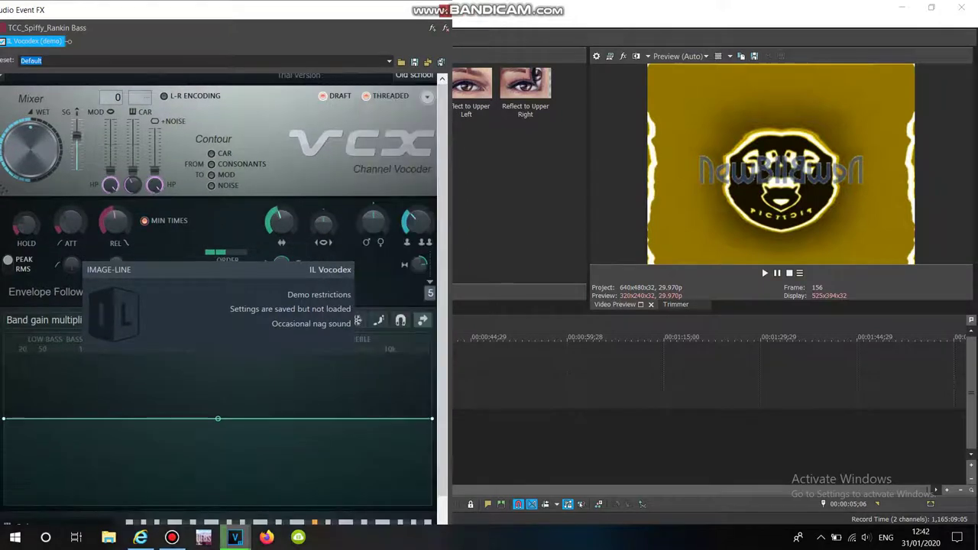
pyautogui.scroll(-1, 225, 305)
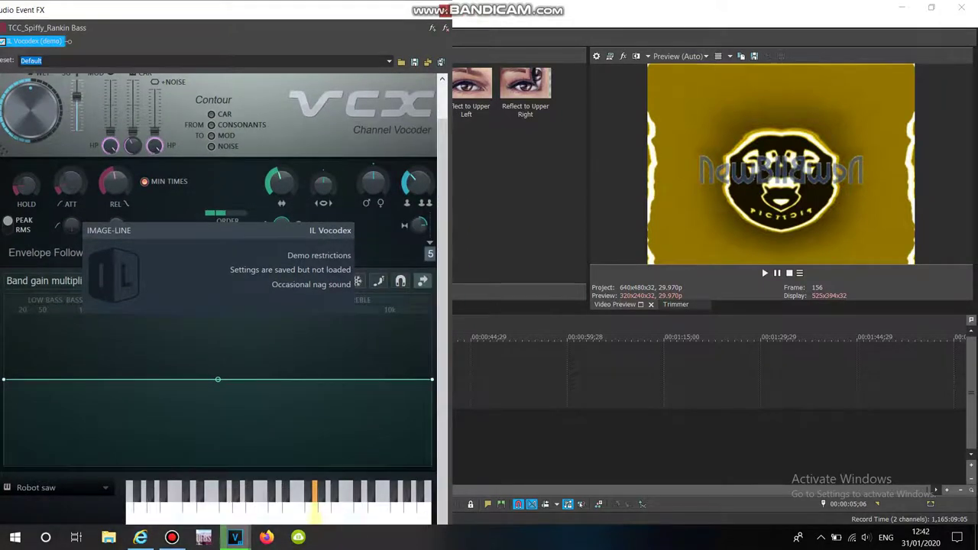
pyautogui.scroll(1, 224, 306)
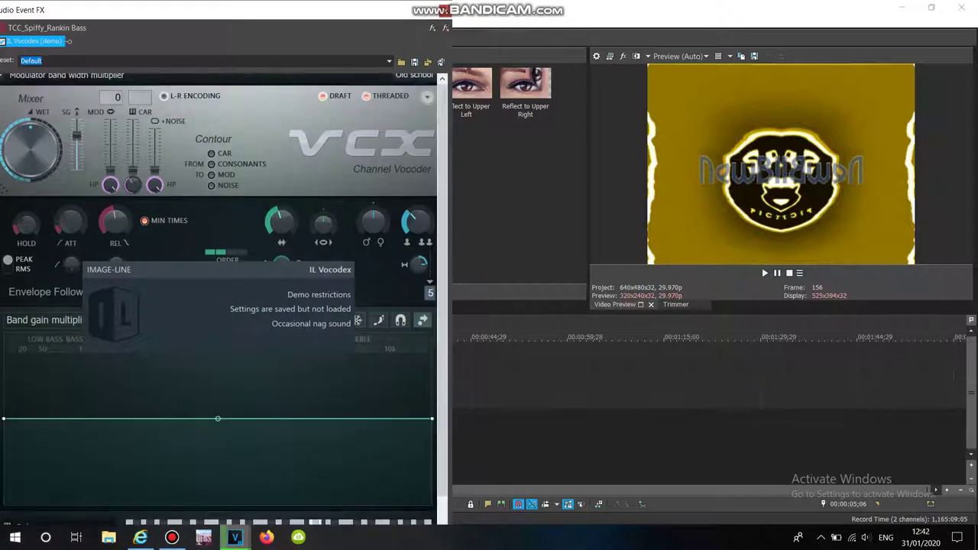
# - Load the Group preset in Vocodex and check its carrier synthesizer
pyautogui.click(413, 75)
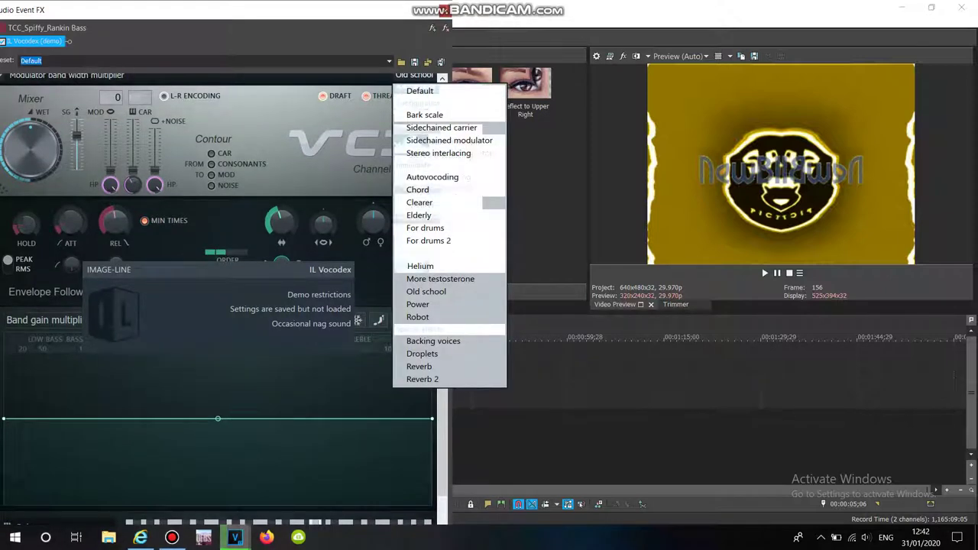
pyautogui.click(442, 127)
pyautogui.scroll(-1, 224, 298)
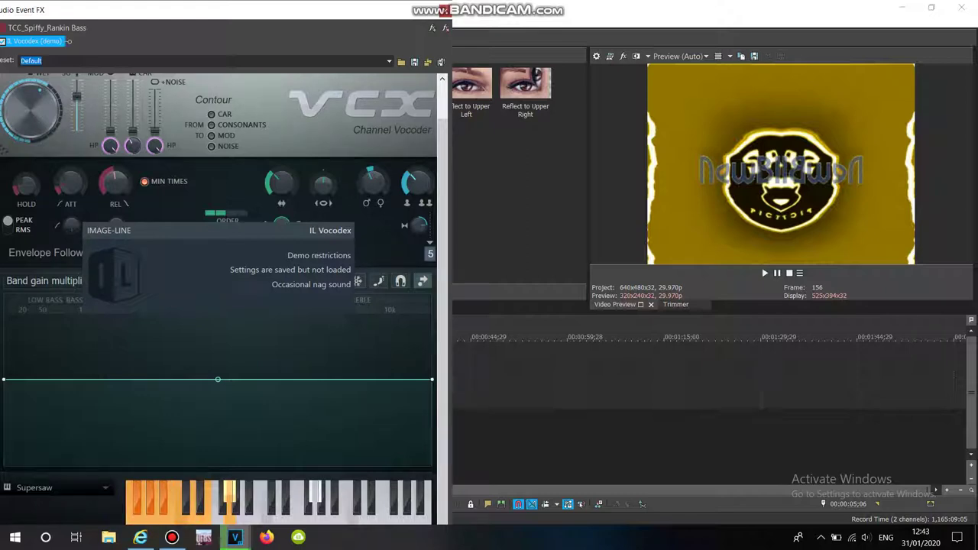
# - Save the clip's video effect chain of Gradient Map, TV Simulator, Wiggle and Mirror as a filter package, and close the effect settings
pyautogui.moveTo(235, 537)
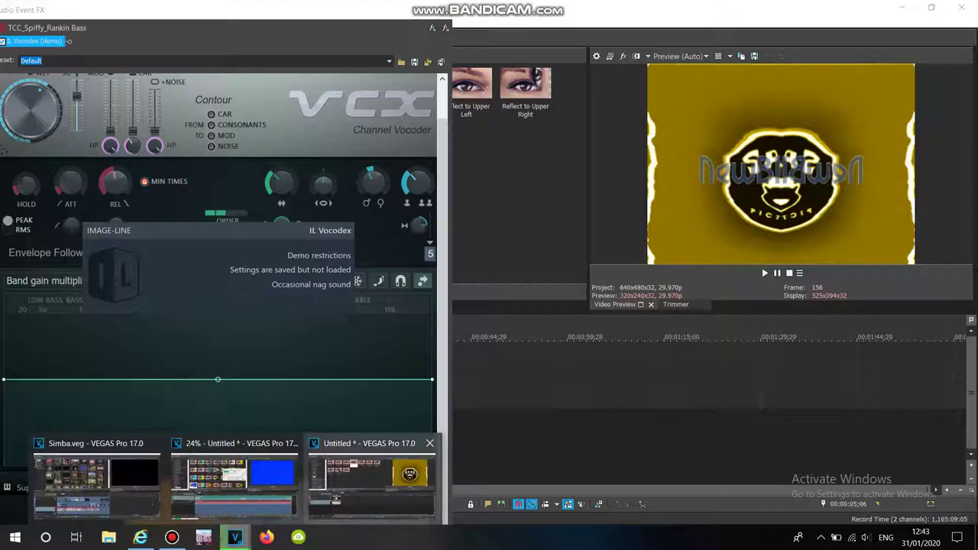
pyautogui.click(372, 477)
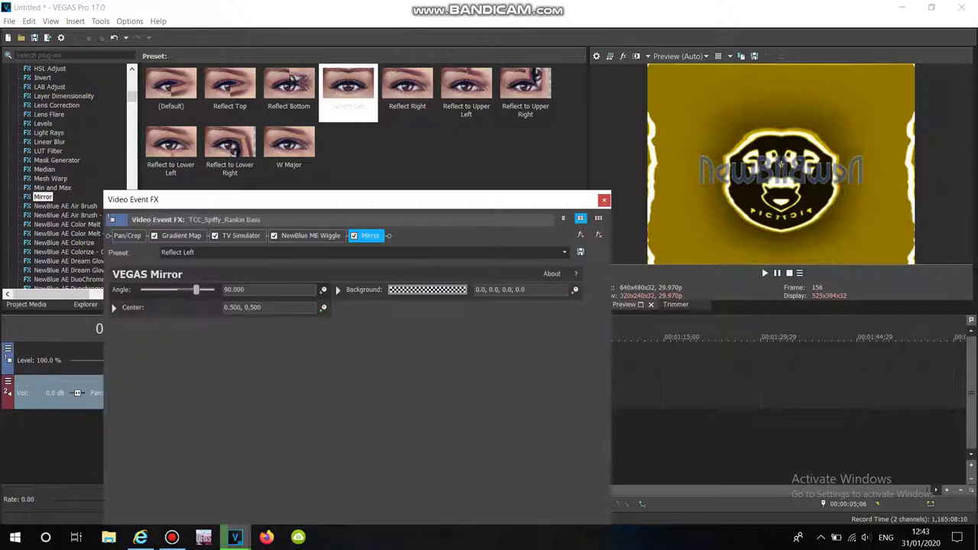
pyautogui.click(581, 234)
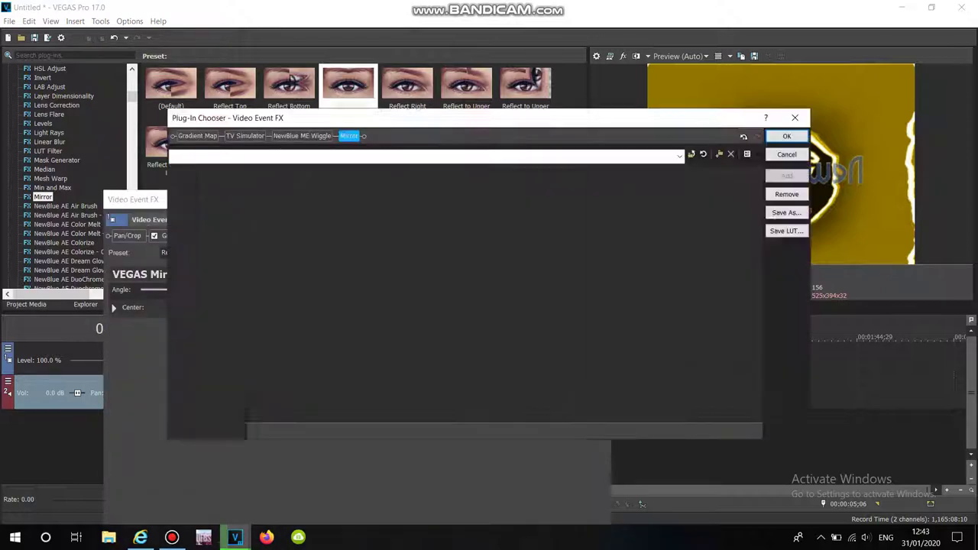
pyautogui.click(786, 212)
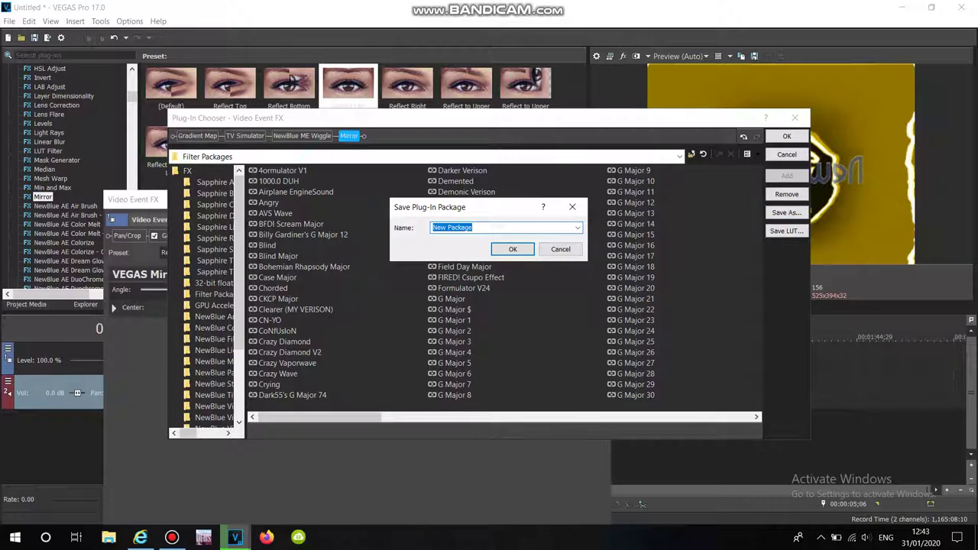
pyautogui.press('BackSpace')
pyautogui.press('Return')
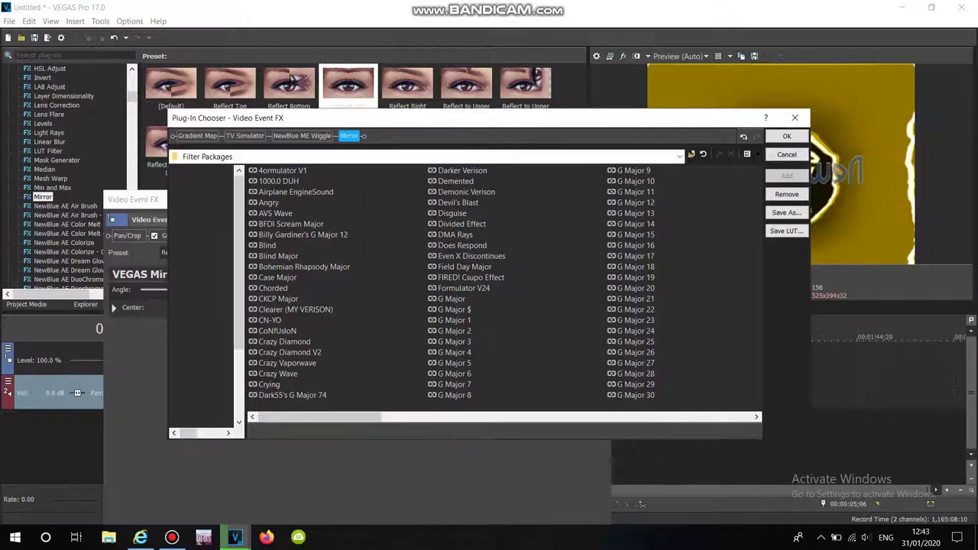
pyautogui.press('Return')
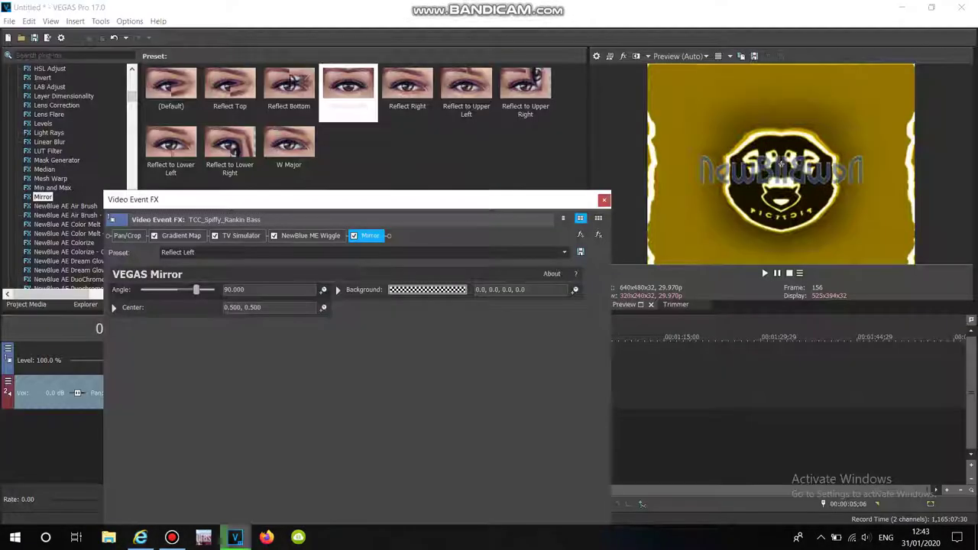
pyautogui.press('Escape')
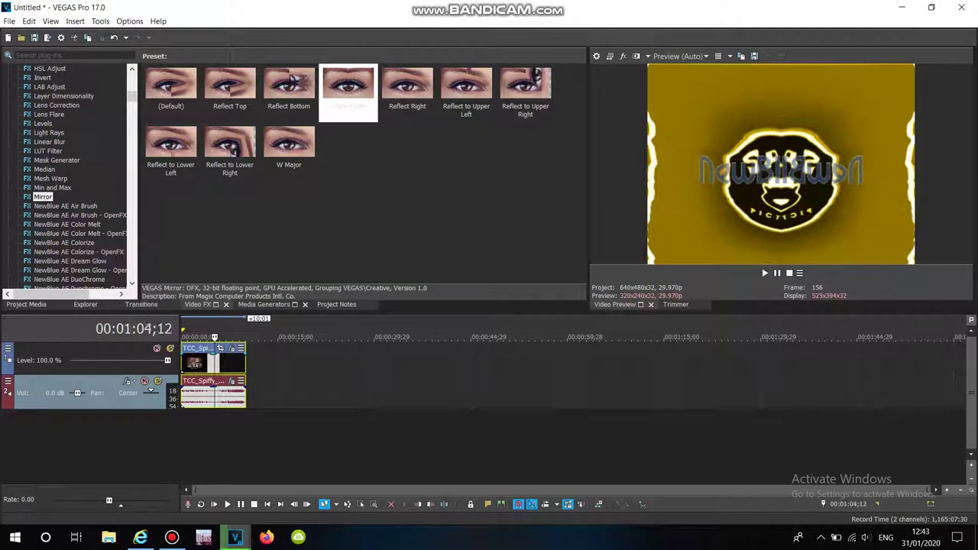
# - Play the clip from the start to preview the combined video and audio effects, and pause playback
pyautogui.press('Home')
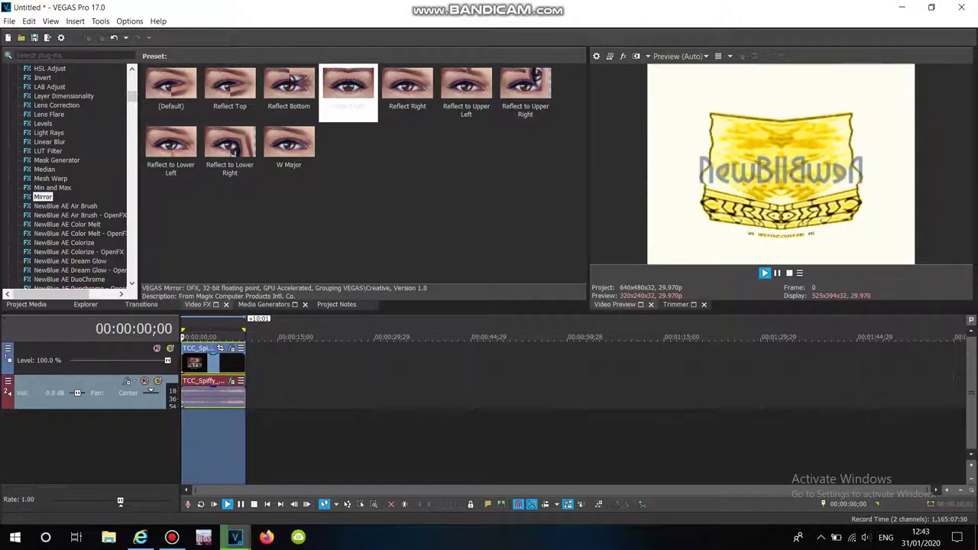
pyautogui.click(764, 273)
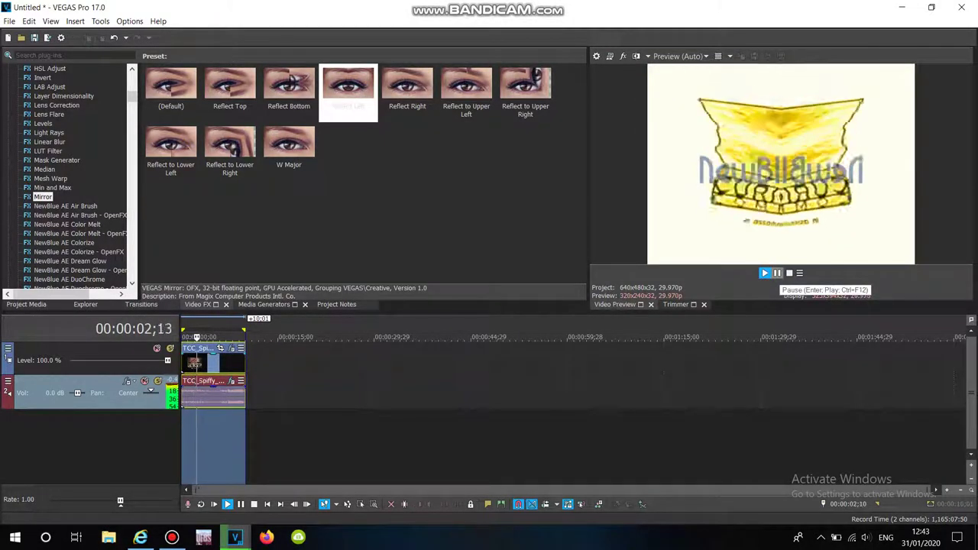
pyautogui.click(777, 273)
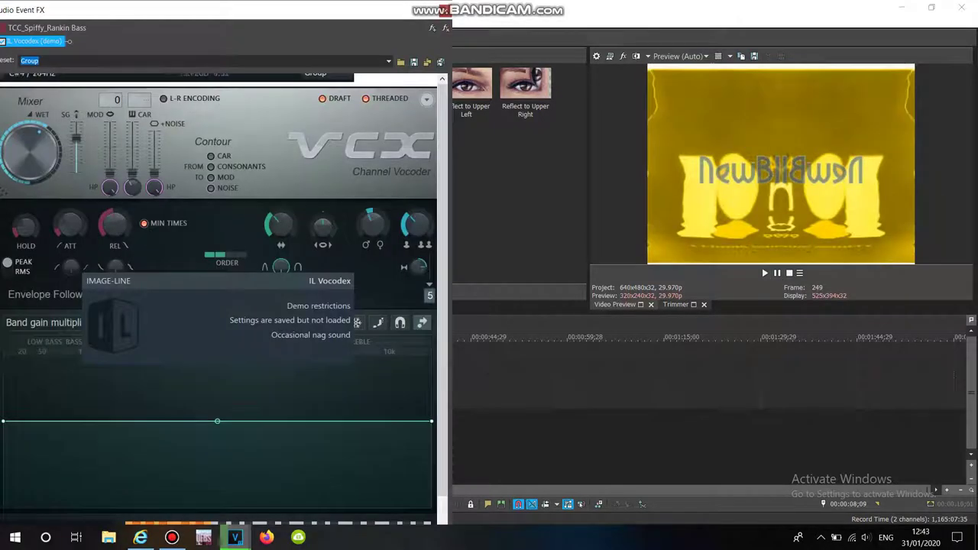
# - Try the Harsh carrier in Vocodex, set the carrier synthesizer to Ensemble instead, and close the audio effect window
pyautogui.scroll(-1, 222, 305)
pyautogui.click(61, 489)
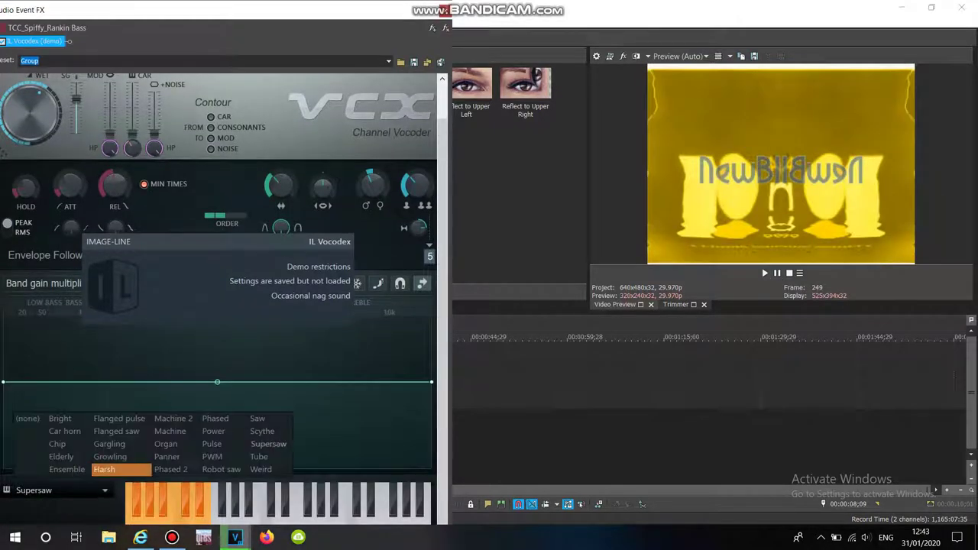
pyautogui.click(104, 469)
pyautogui.click(61, 490)
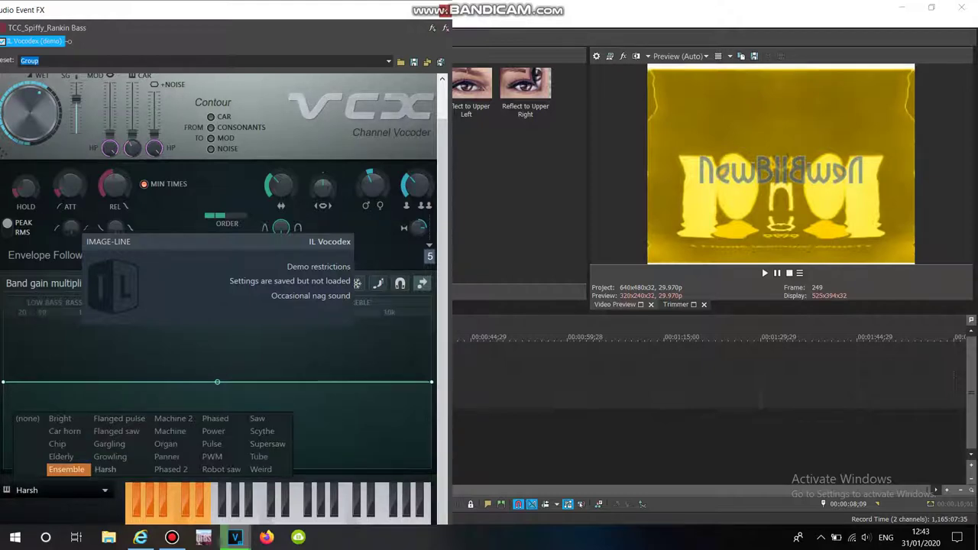
pyautogui.click(67, 469)
pyautogui.hotkey('alt', 'F4')
# - Play the clip through from its start to preview the revised audio effect, and switch to the Bandicam window
pyautogui.hotkey('ctrl', 'Home')
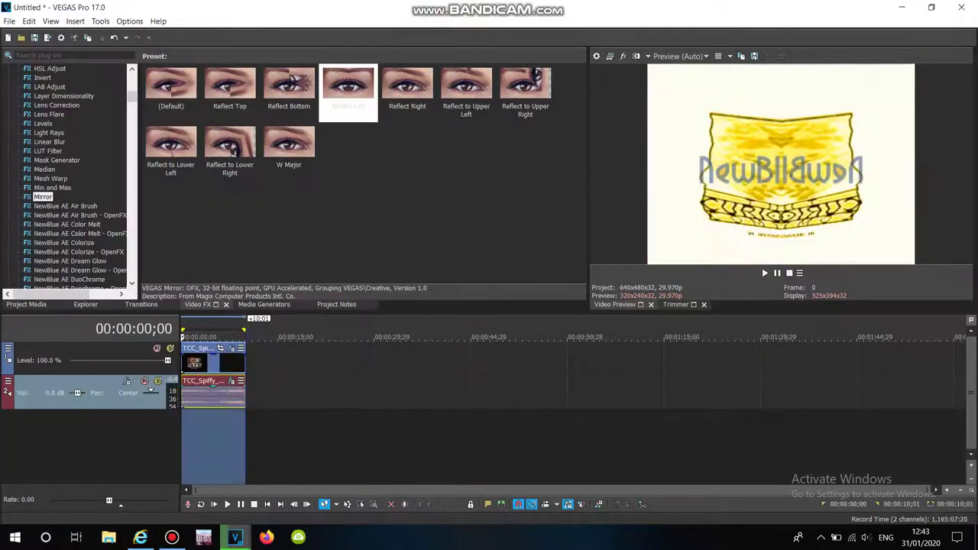
pyautogui.press('space')
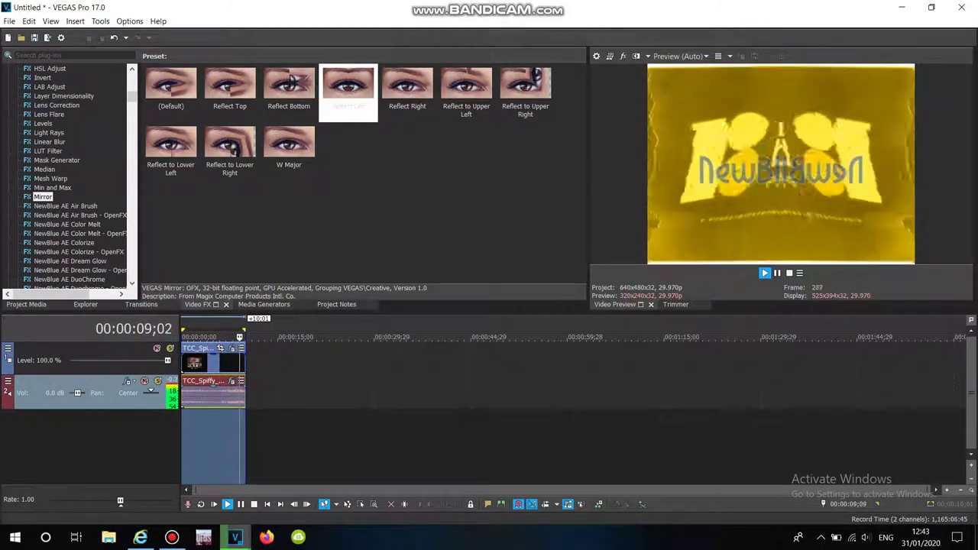
pyautogui.hotkey('alt', 'Tab')
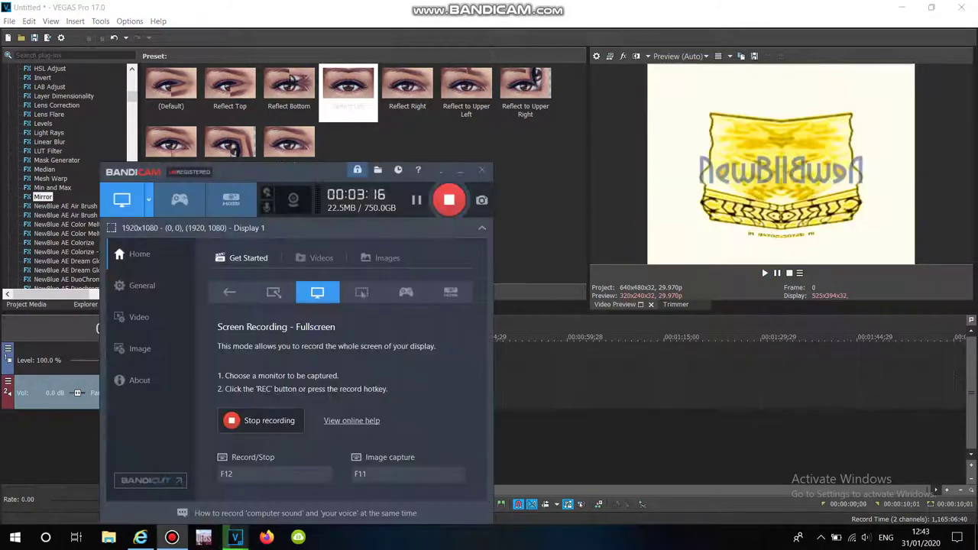